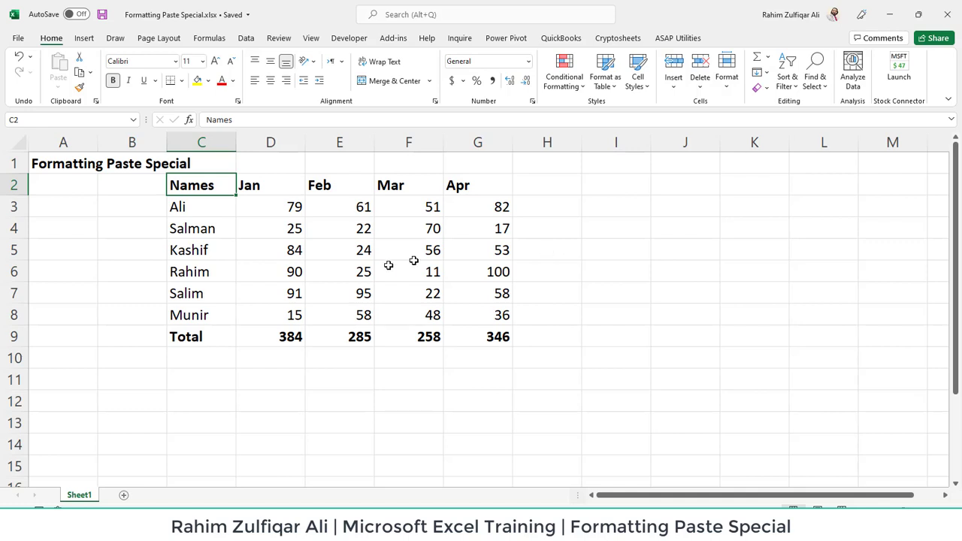
Select parts of the sales table: the whole table, names Ali to Munir, Jan–Apr headers, Munir's Feb value.
{"action": "left_click_drag", "start_coordinate": [226, 189], "coordinate": [494, 337]}
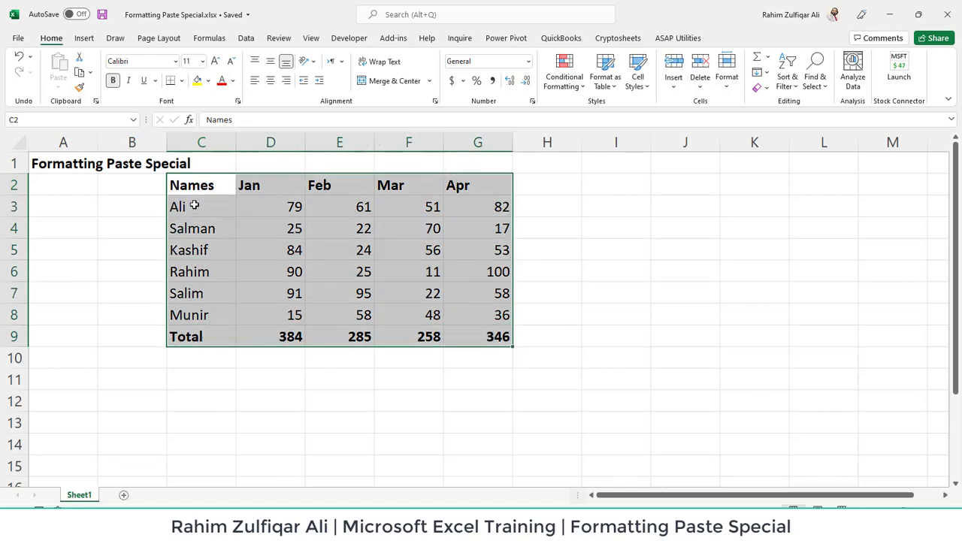
{"action": "left_click_drag", "start_coordinate": [194, 205], "coordinate": [204, 316]}
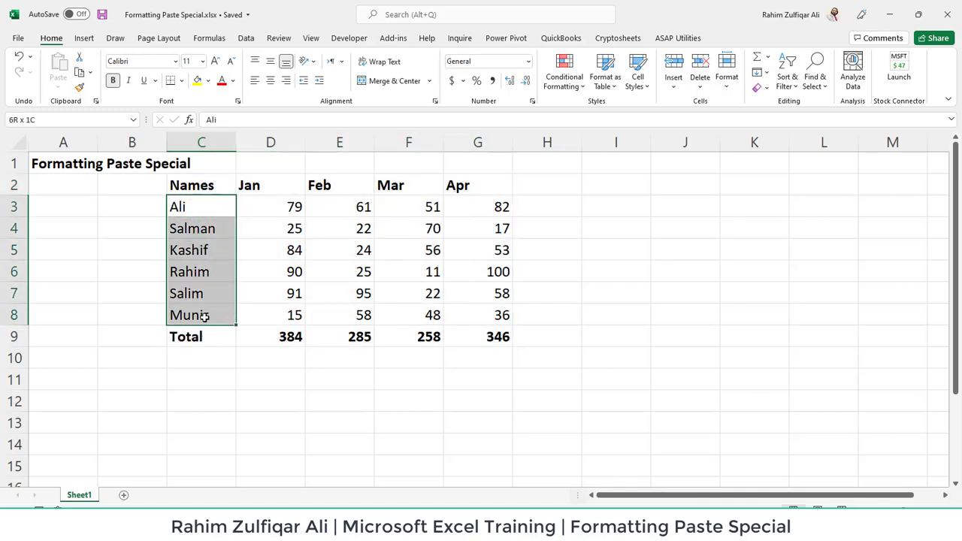
{"action": "left_click_drag", "start_coordinate": [263, 186], "coordinate": [471, 184]}
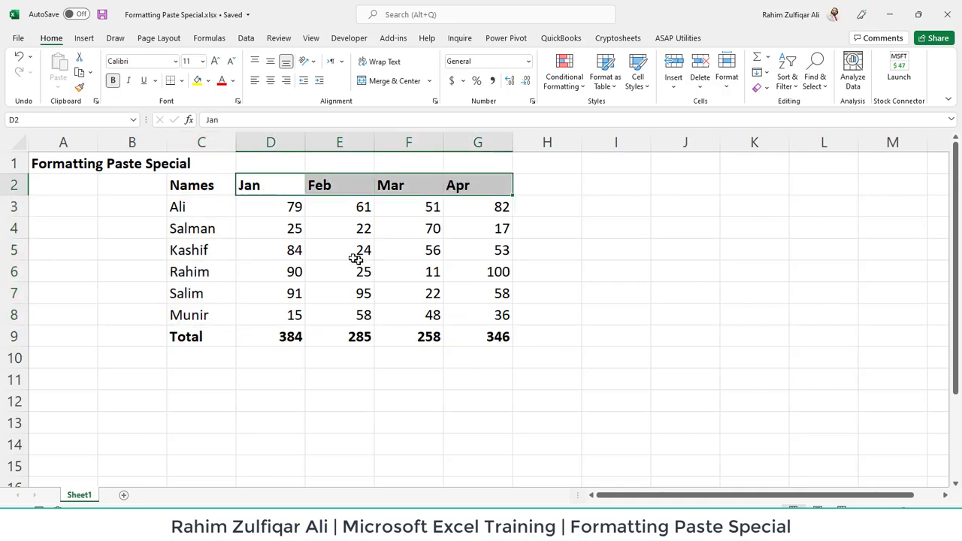
{"action": "left_click", "coordinate": [363, 315]}
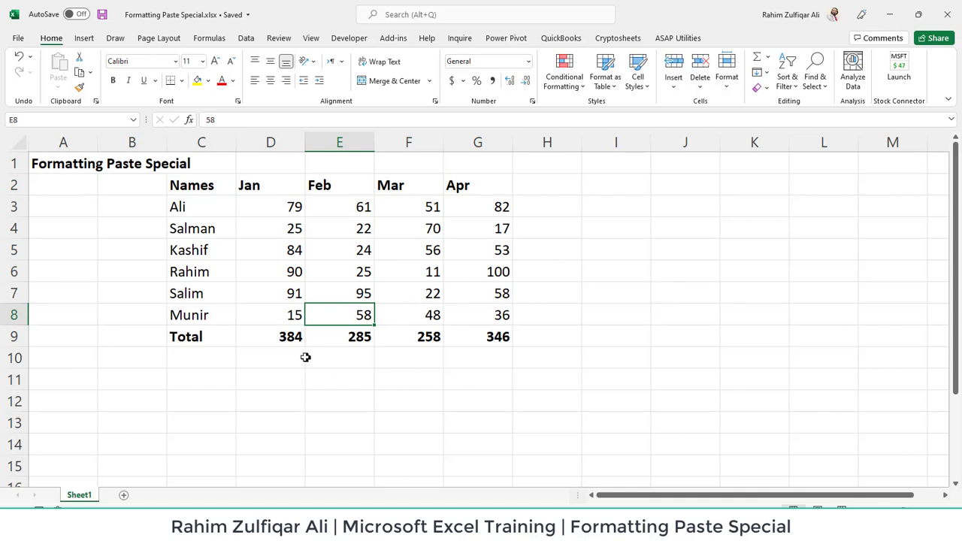
Copy the Jan total from D9 into J9 and inspect the pasted formula's shifted range.
{"action": "left_click", "coordinate": [284, 341]}
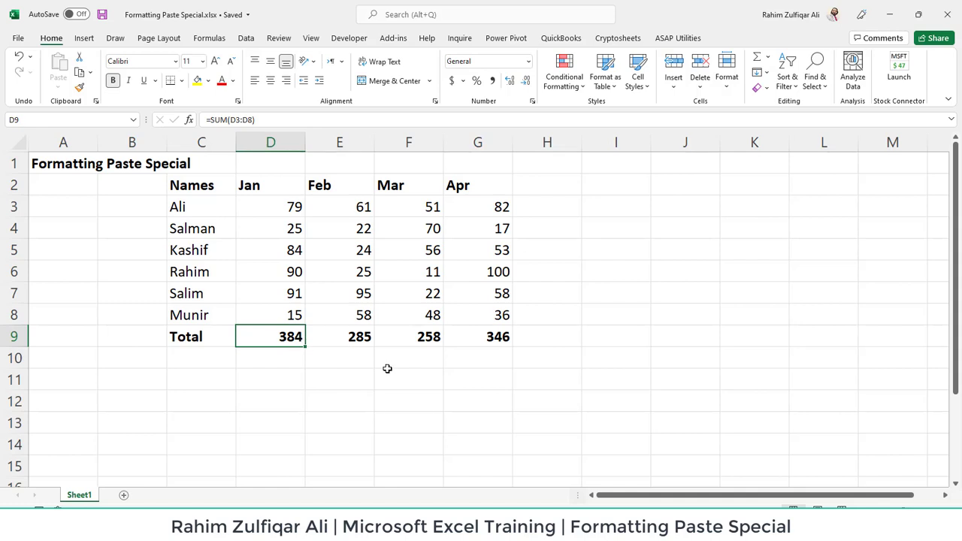
{"action": "key", "text": "ctrl+c"}
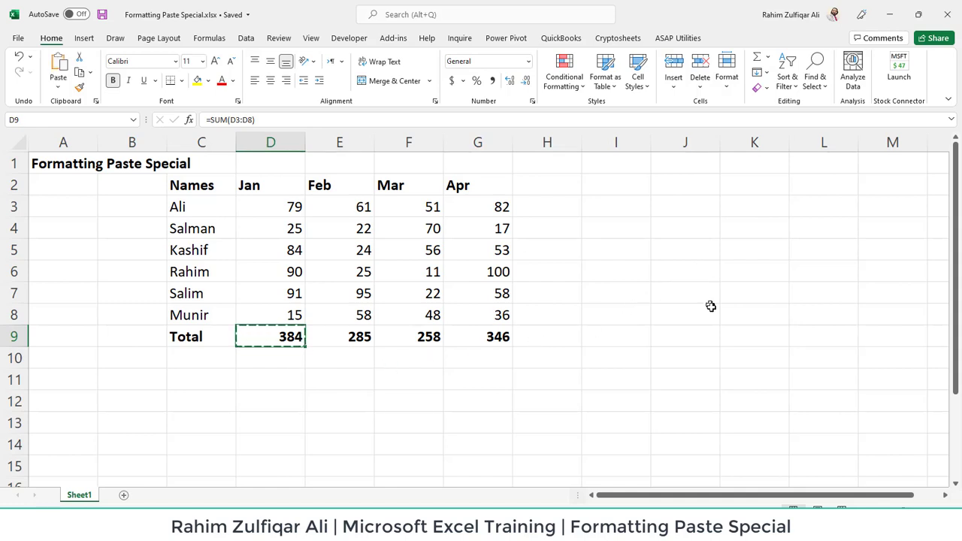
{"action": "left_click", "coordinate": [697, 337]}
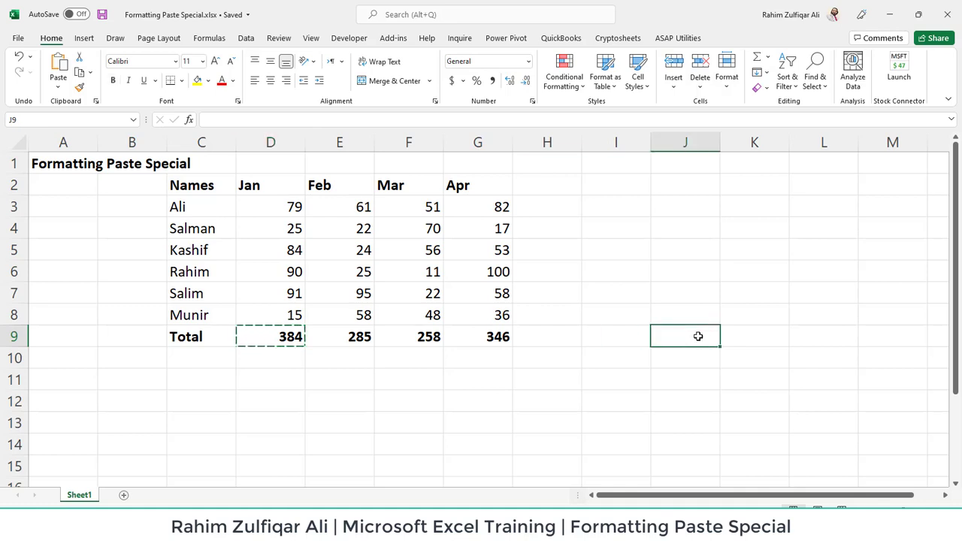
{"action": "key", "text": "ctrl+v"}
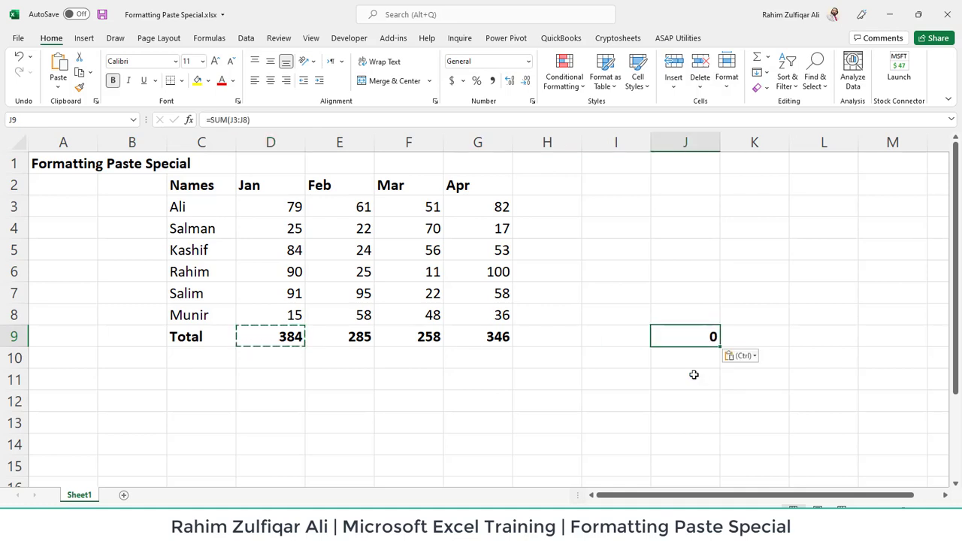
{"action": "double_click", "coordinate": [696, 337]}
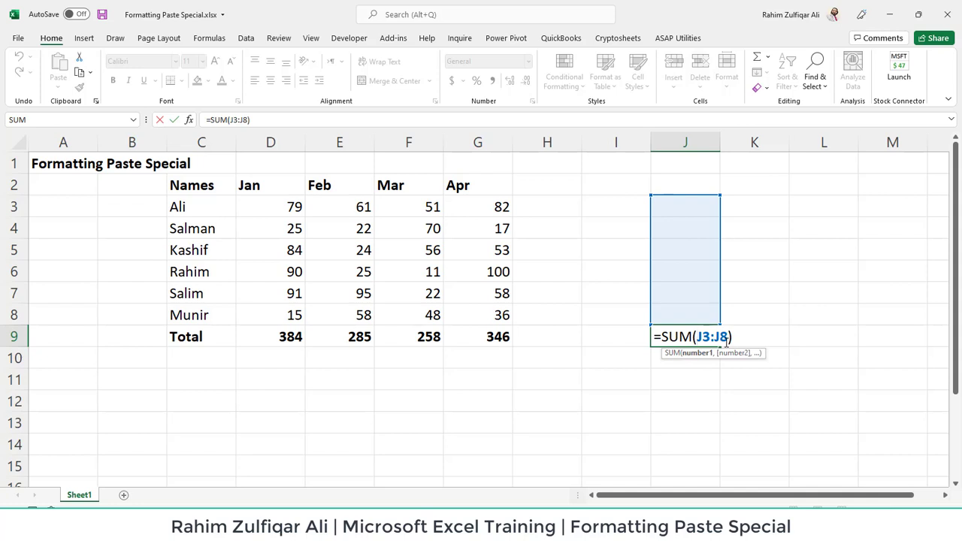
{"action": "key", "text": "ctrl+Return"}
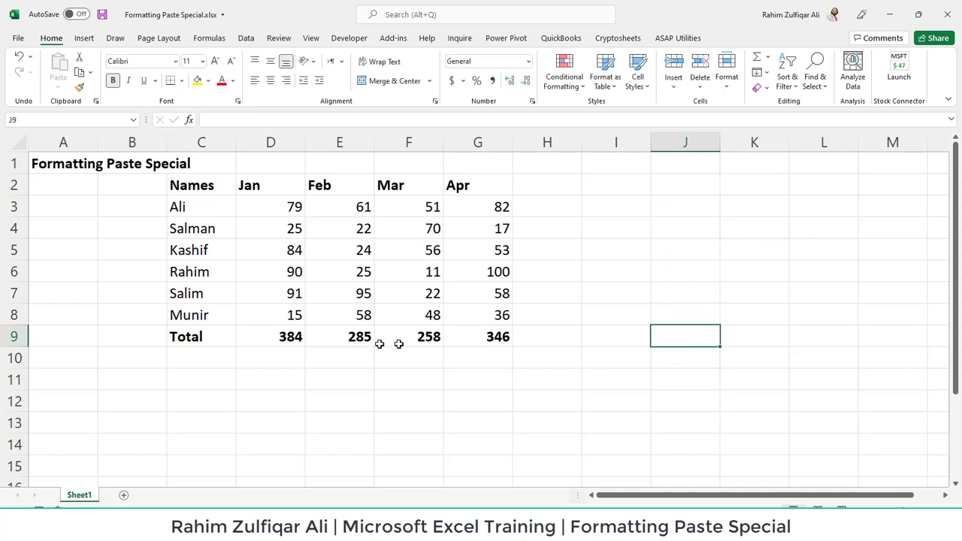
Check D9's =SUM(D3:D8) formula without changing it, then copy D9 again.
{"action": "left_click", "coordinate": [293, 338]}
{"action": "double_click", "coordinate": [293, 338]}
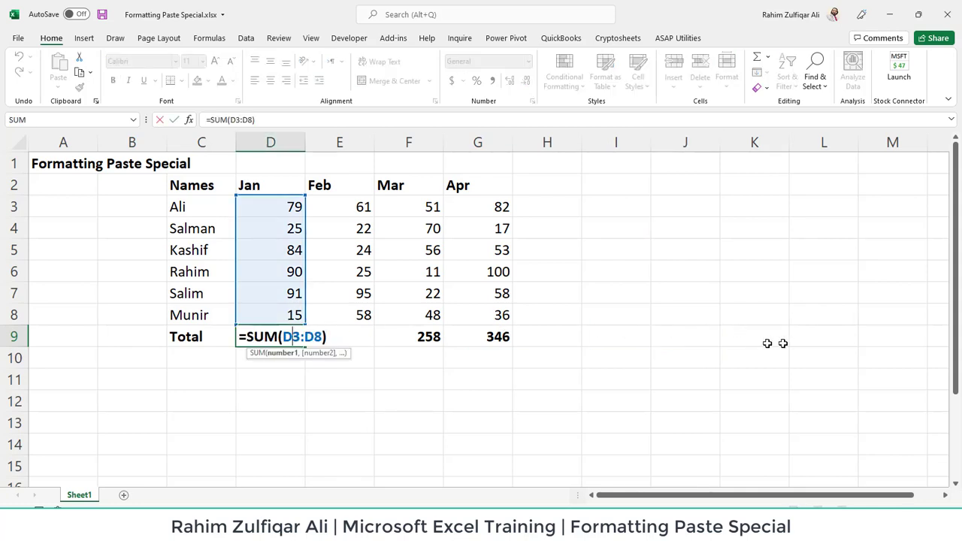
{"action": "key", "text": "Escape"}
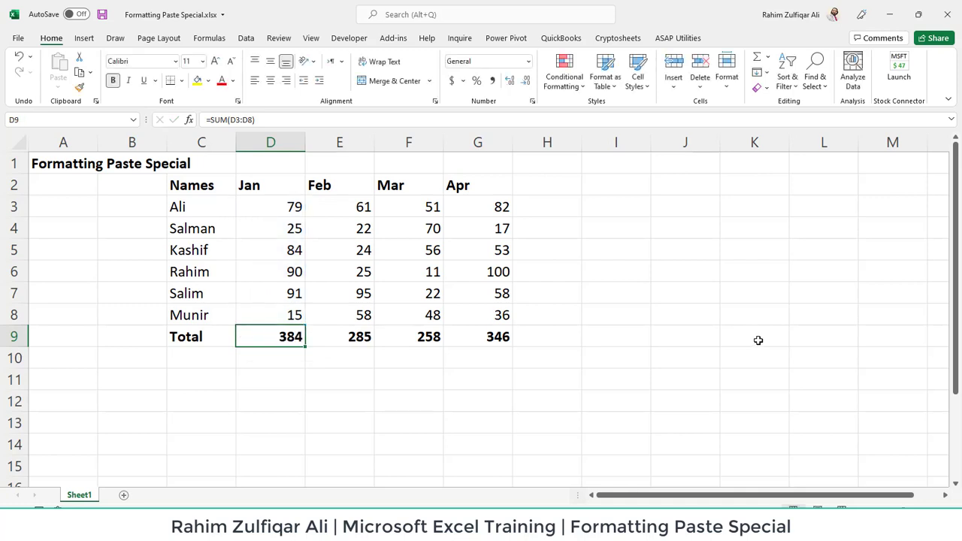
{"action": "double_click", "coordinate": [275, 338]}
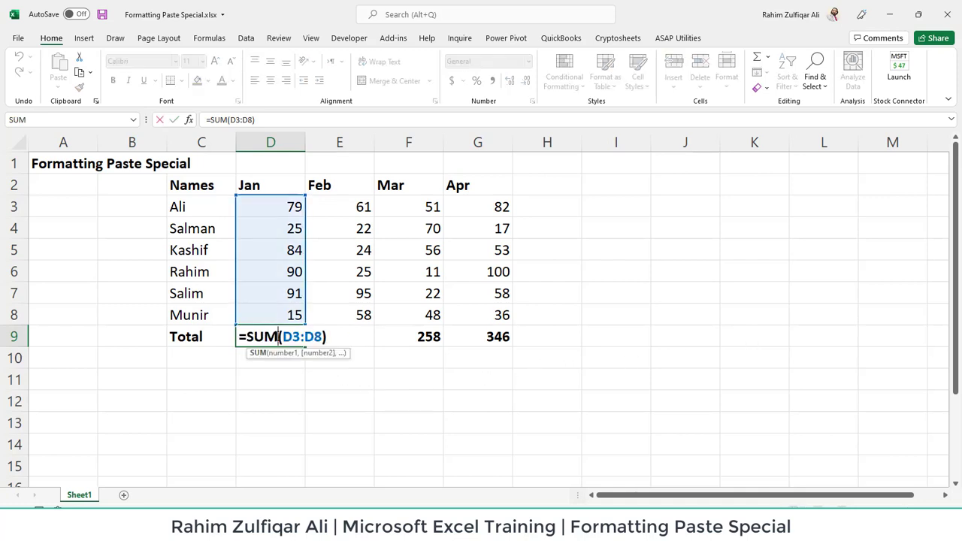
{"action": "key", "text": "Escape"}
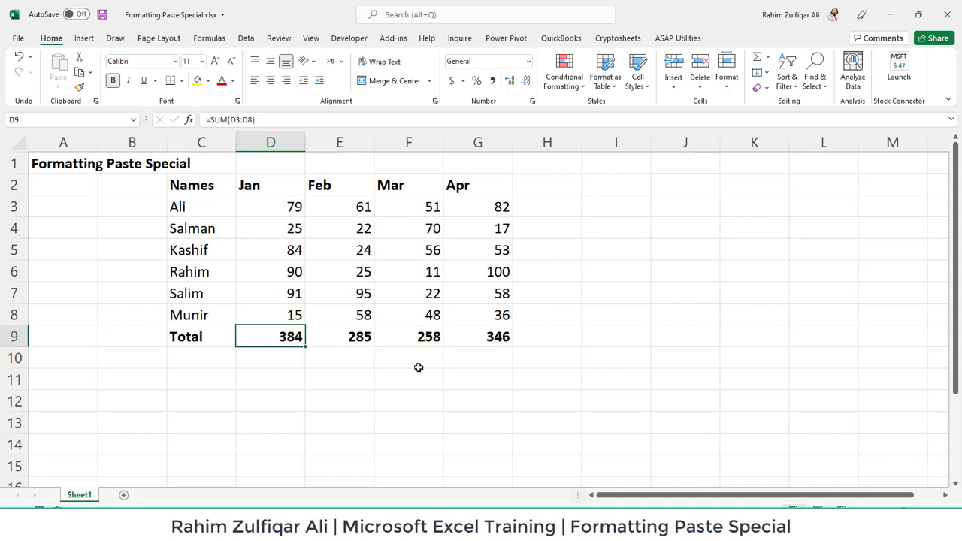
{"action": "key", "text": "ctrl+c"}
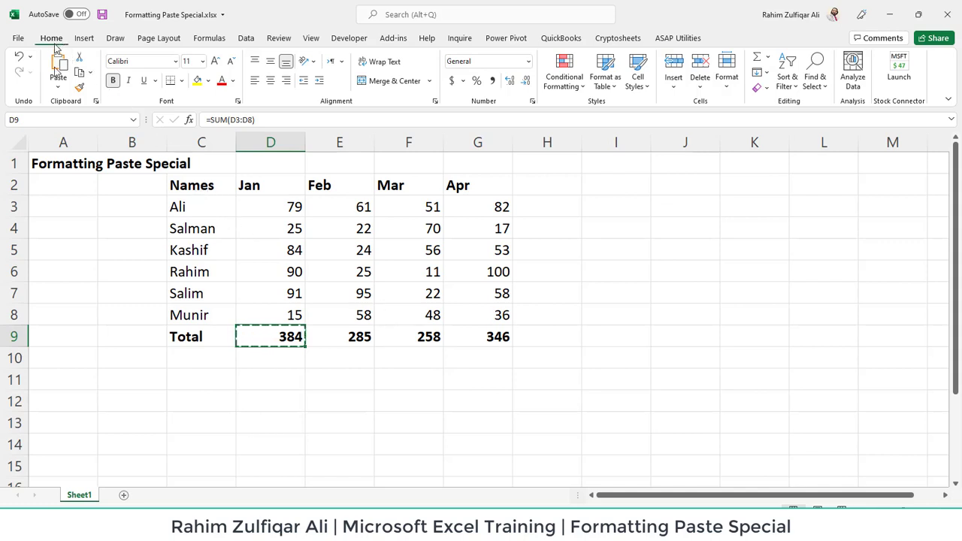
{"action": "left_click", "coordinate": [56, 90]}
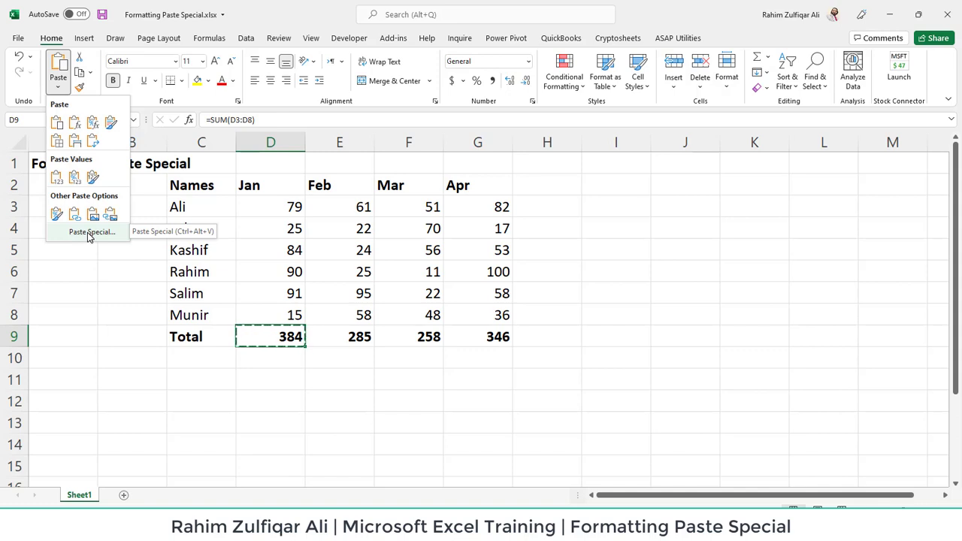
{"action": "left_click", "coordinate": [88, 233]}
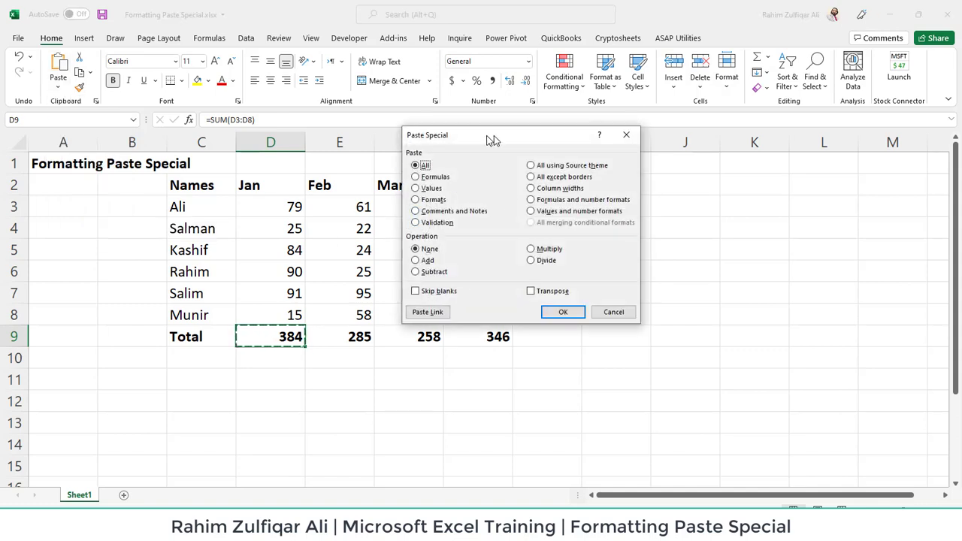
{"action": "left_click_drag", "start_coordinate": [492, 140], "coordinate": [704, 131]}
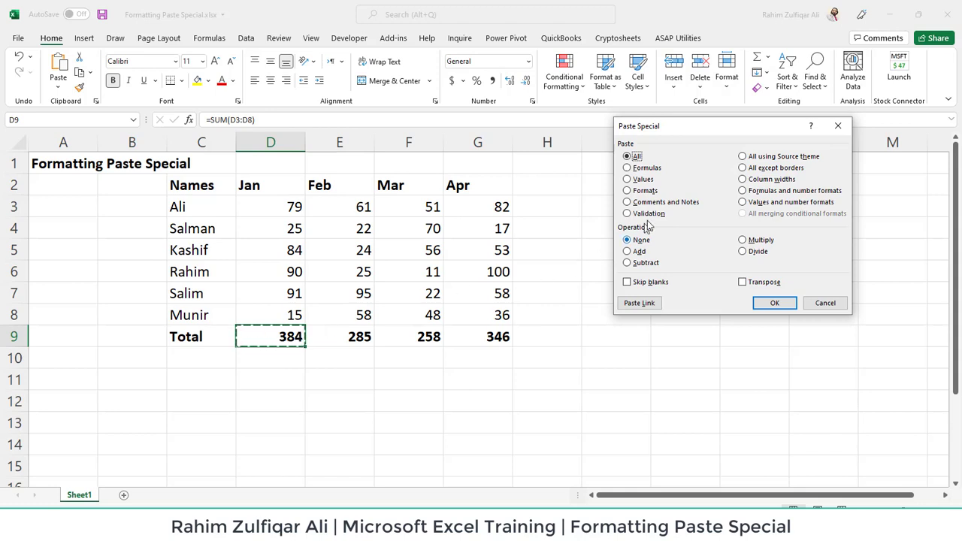
{"action": "left_click", "coordinate": [836, 304]}
{"action": "left_click", "coordinate": [685, 227]}
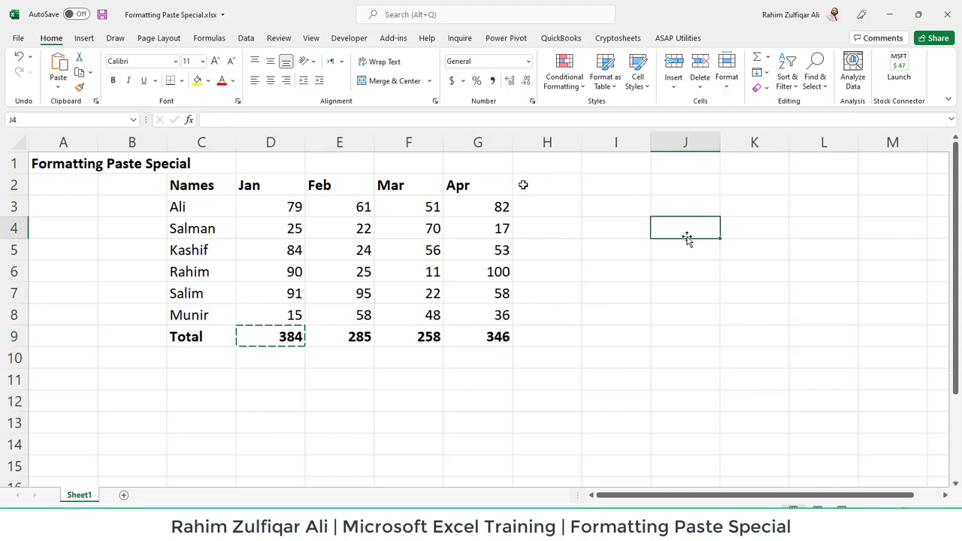
Paste the copied Jan total into J4 as the plain value 384 and confirm it holds no formula.
{"action": "left_click", "coordinate": [58, 87]}
{"action": "left_click", "coordinate": [90, 231]}
{"action": "left_click", "coordinate": [639, 181]}
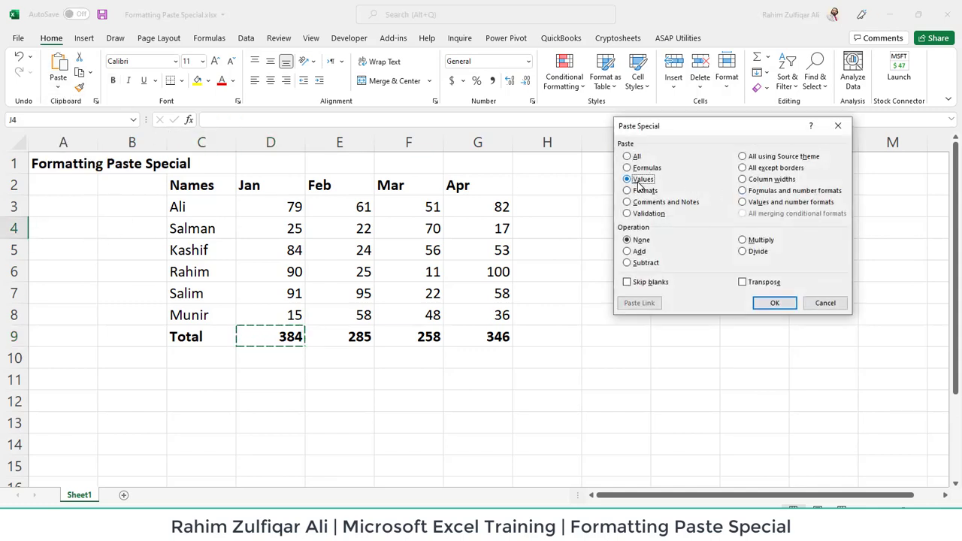
{"action": "left_click", "coordinate": [774, 302]}
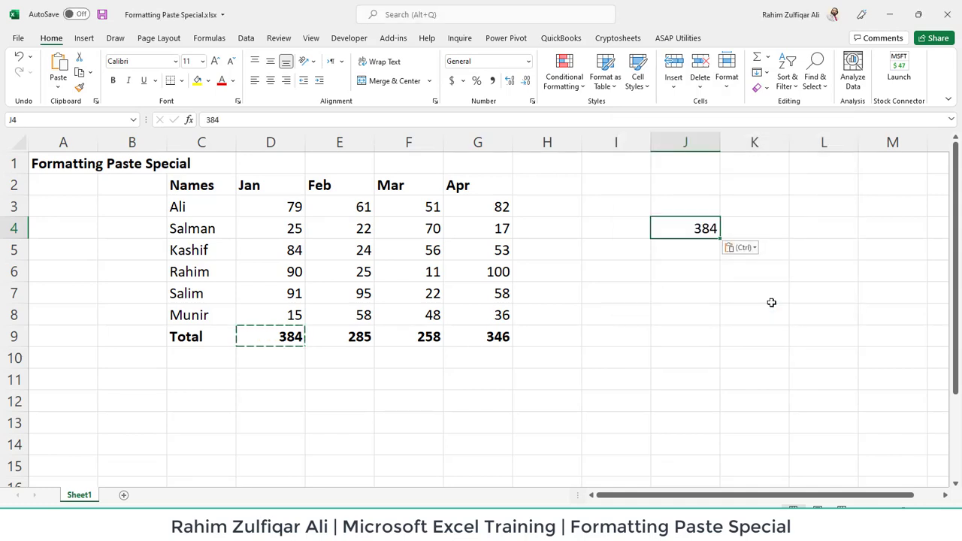
{"action": "left_click", "coordinate": [703, 268]}
{"action": "left_click", "coordinate": [698, 230]}
{"action": "double_click", "coordinate": [698, 230]}
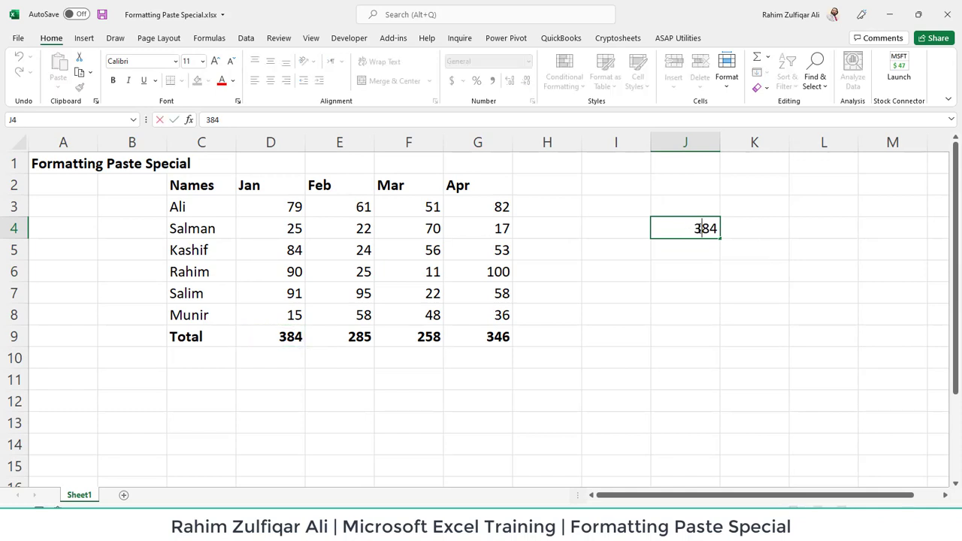
{"action": "key", "text": "Escape"}
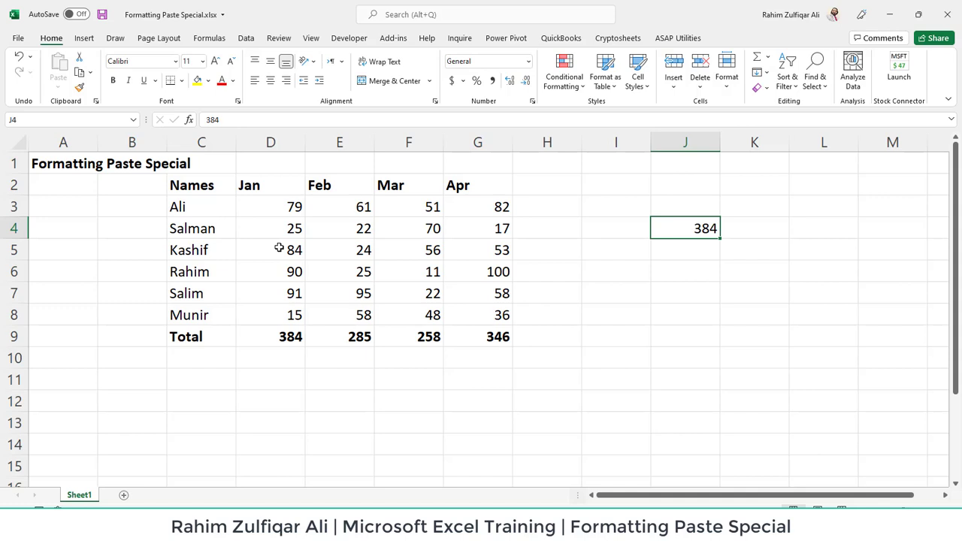
Fill Kashif's Jan value 84 in D5 yellow and confirm the value stays unchanged.
{"action": "left_click", "coordinate": [278, 248]}
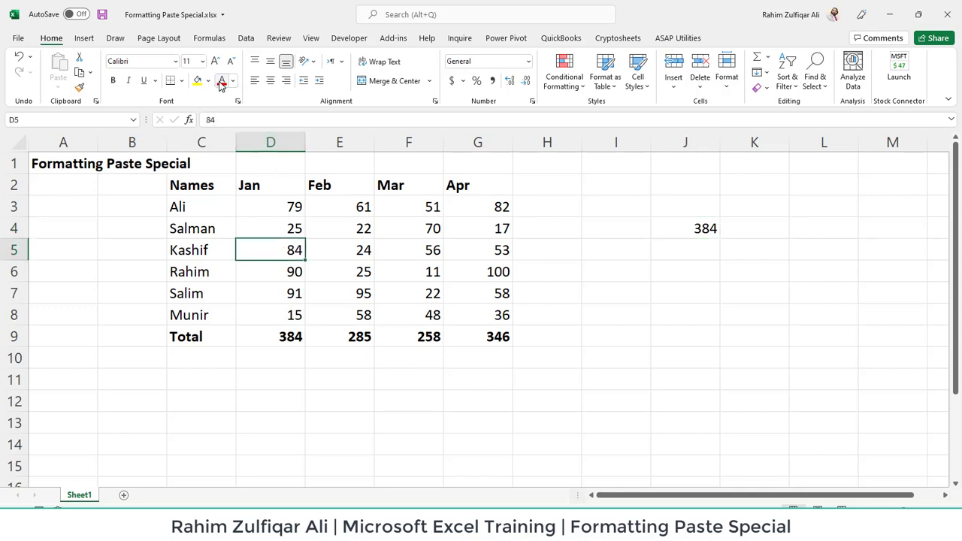
{"action": "left_click", "coordinate": [195, 83]}
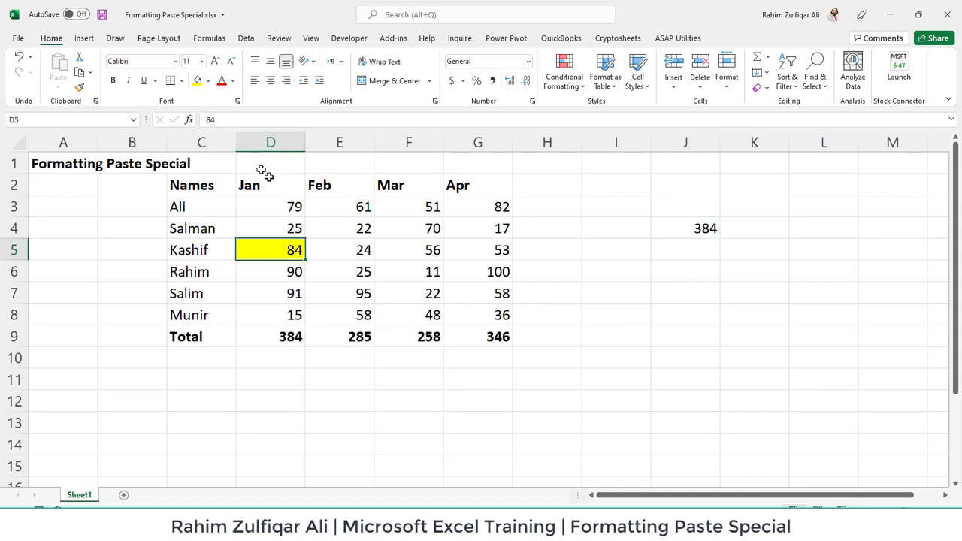
{"action": "double_click", "coordinate": [281, 252]}
{"action": "key", "text": "Return"}
{"action": "key", "text": "Return"}
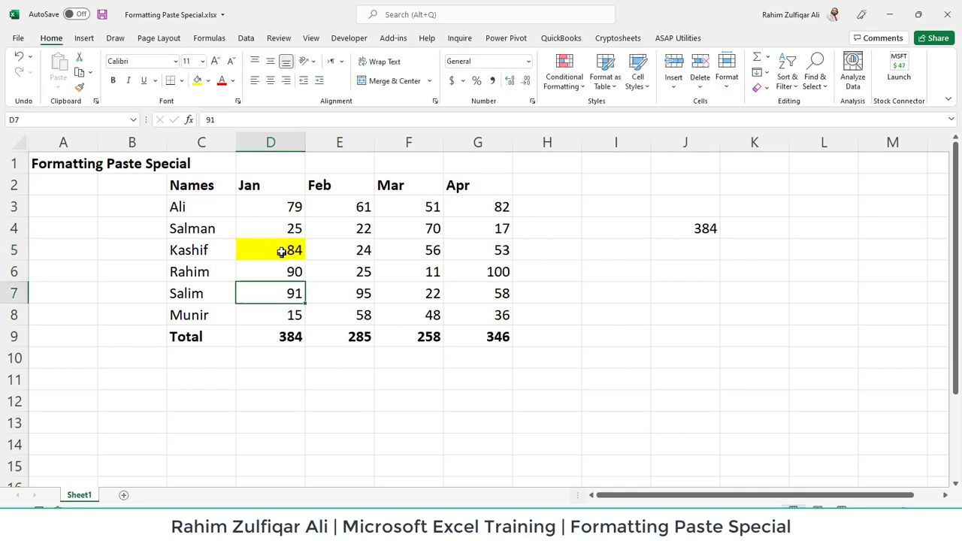
Select the yellow D5 cell again, with J5 eyed as the copy destination.
{"action": "left_click", "coordinate": [281, 253]}
{"action": "left_click", "coordinate": [735, 286]}
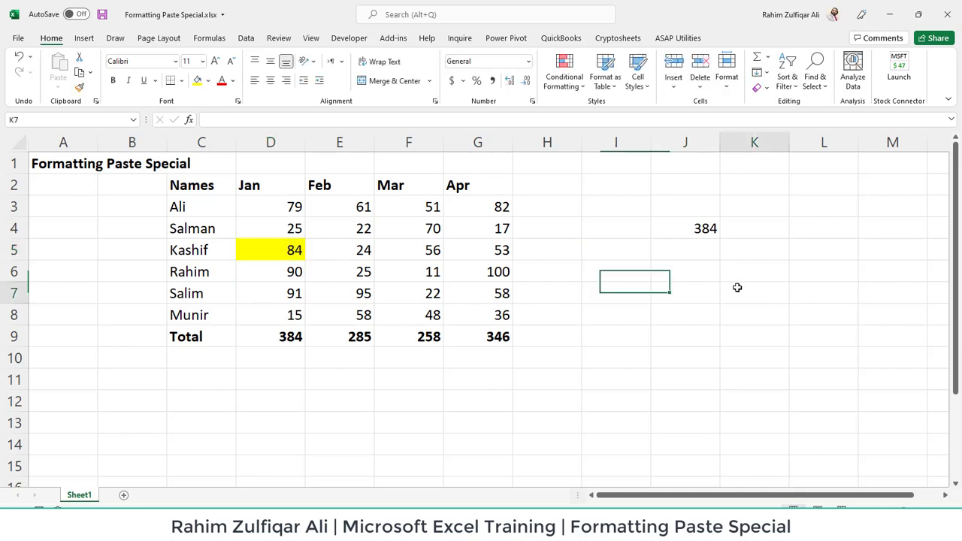
{"action": "left_click", "coordinate": [700, 252]}
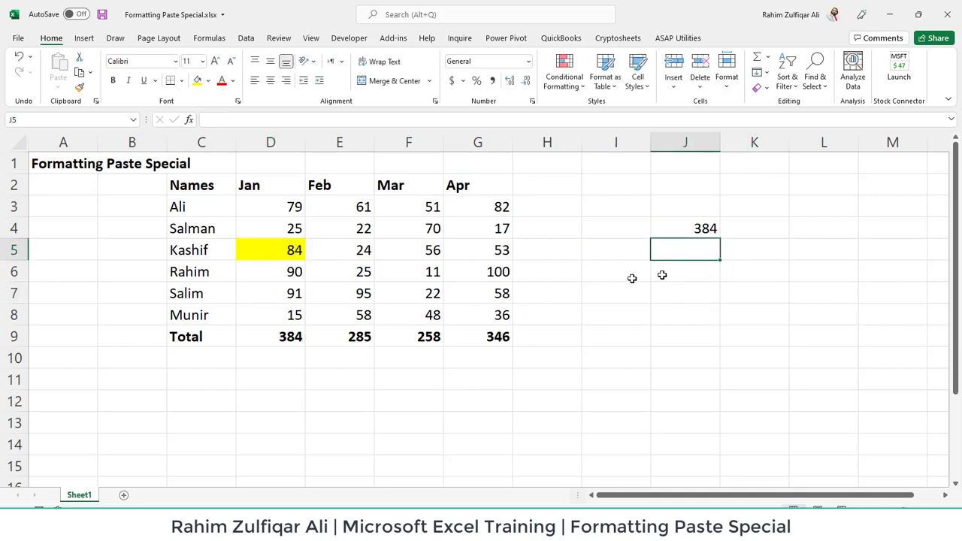
{"action": "left_click", "coordinate": [287, 249]}
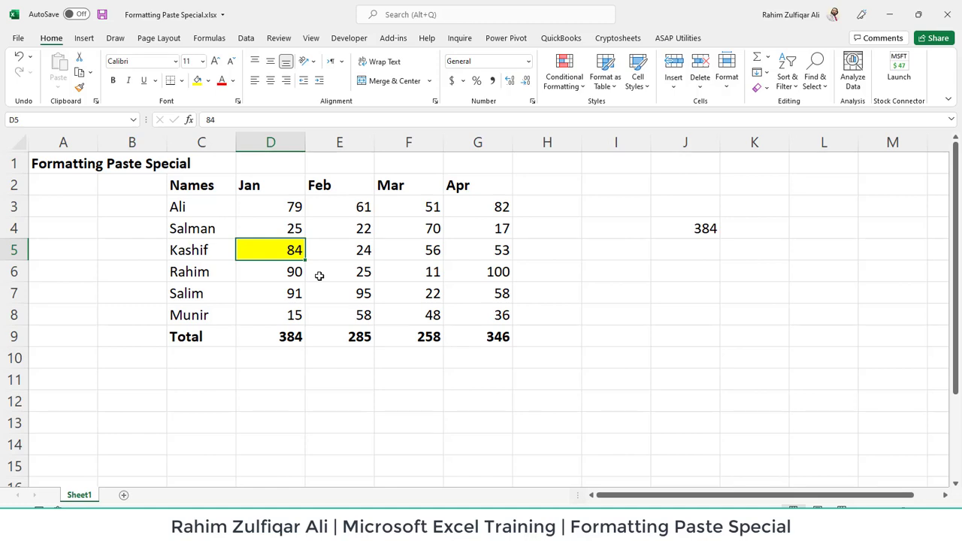
Copy D5 and paste only its formats into J5, giving J5 the yellow fill without the 84.
{"action": "key", "text": "ctrl+c"}
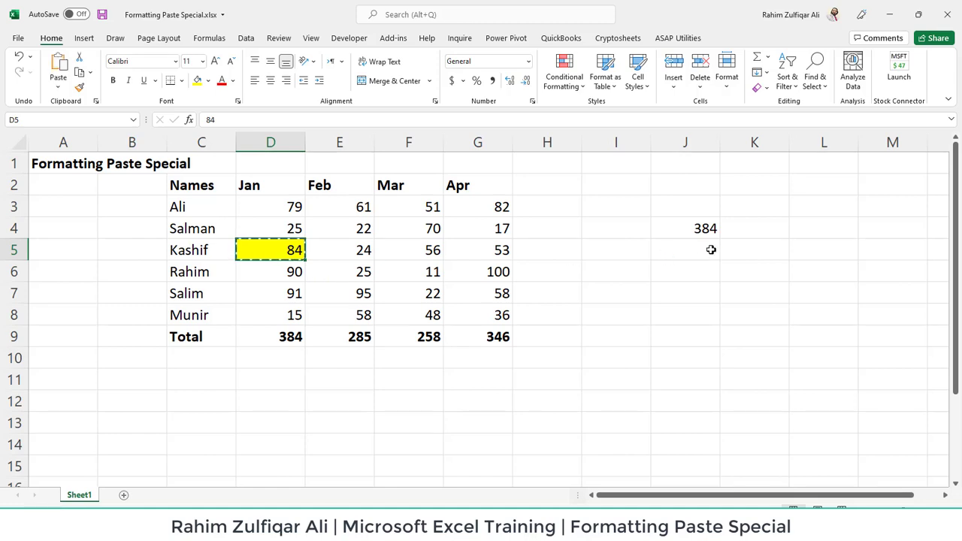
{"action": "left_click", "coordinate": [704, 252]}
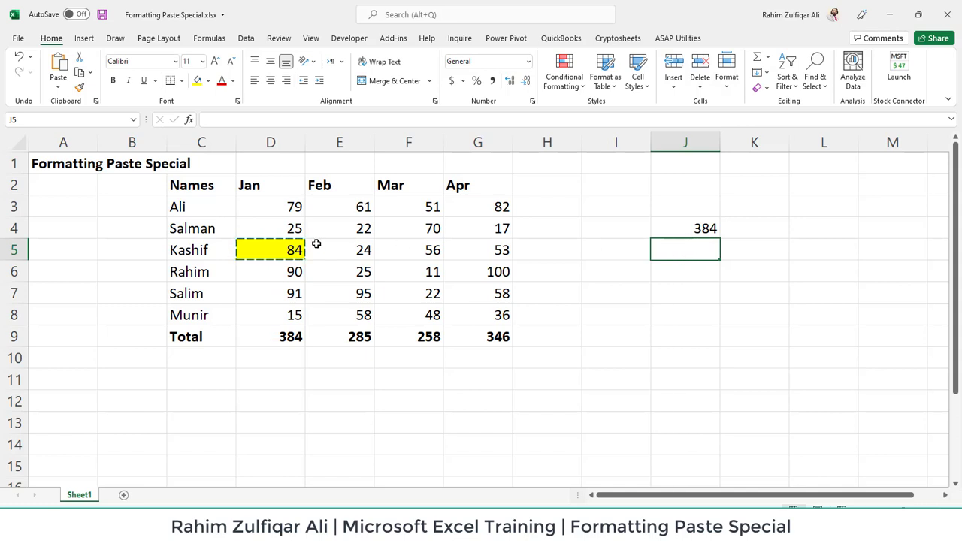
{"action": "left_click", "coordinate": [58, 84]}
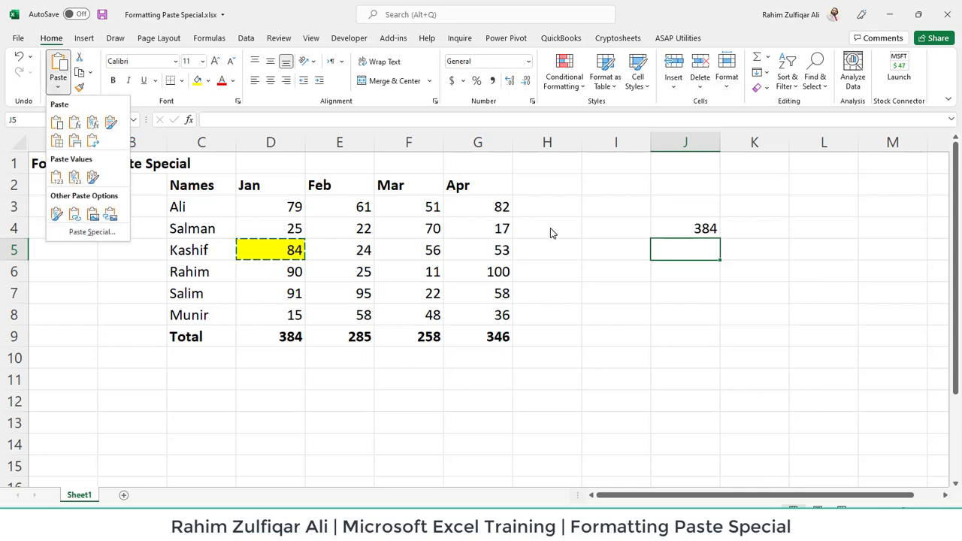
{"action": "left_click", "coordinate": [85, 232]}
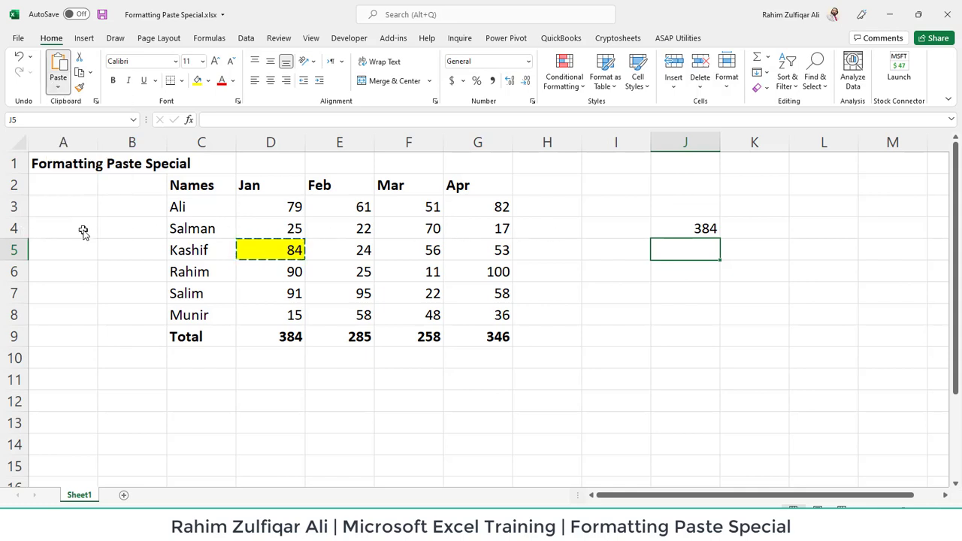
{"action": "left_click", "coordinate": [638, 191]}
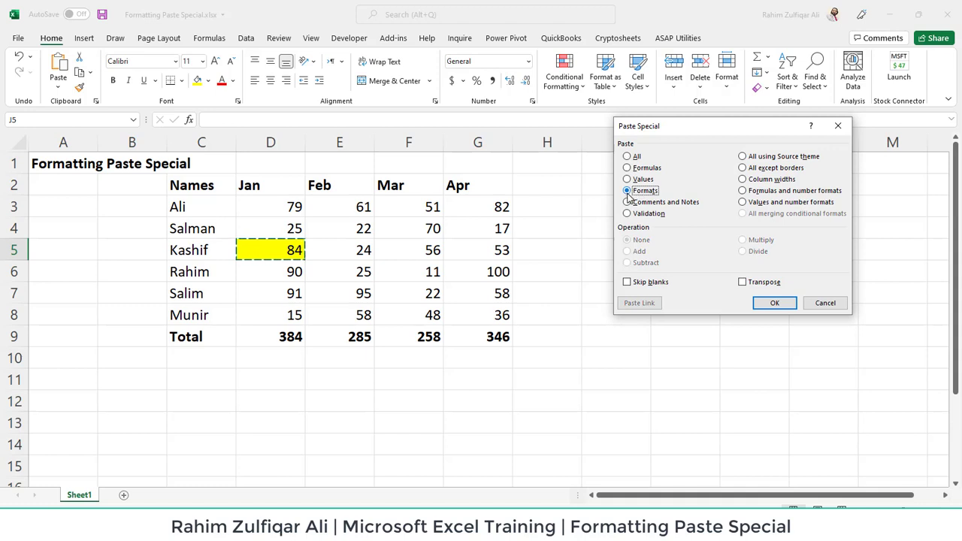
{"action": "left_click", "coordinate": [773, 303]}
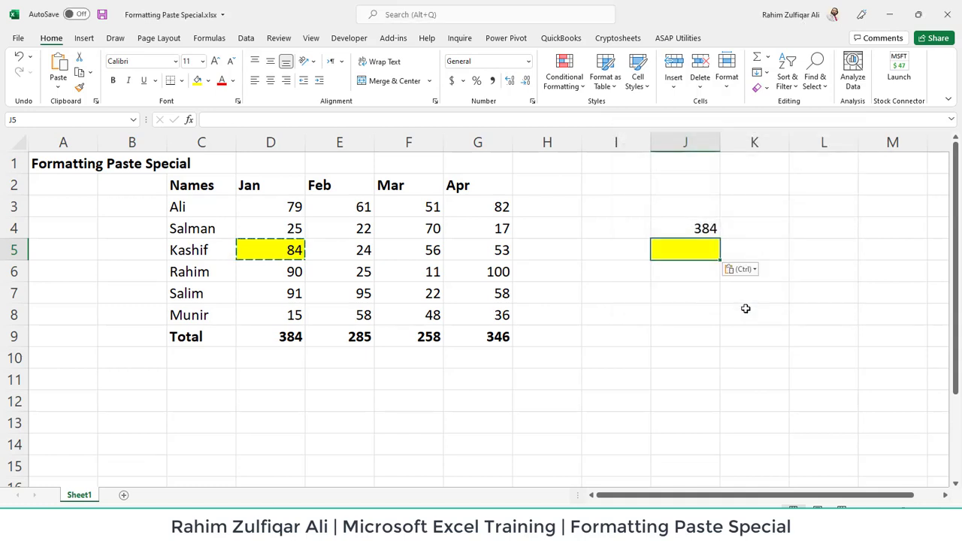
{"action": "left_click", "coordinate": [685, 277]}
{"action": "left_click", "coordinate": [684, 251]}
{"action": "left_click", "coordinate": [339, 382]}
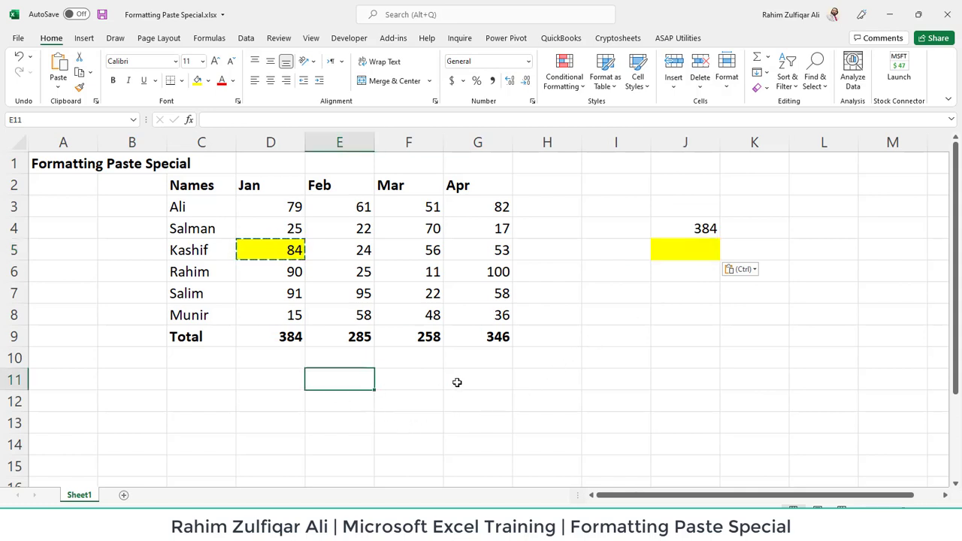
Copy C2:G9 and paste it at C12 transposed and values-only, months as rows, names as columns.
{"action": "key", "text": "Escape"}
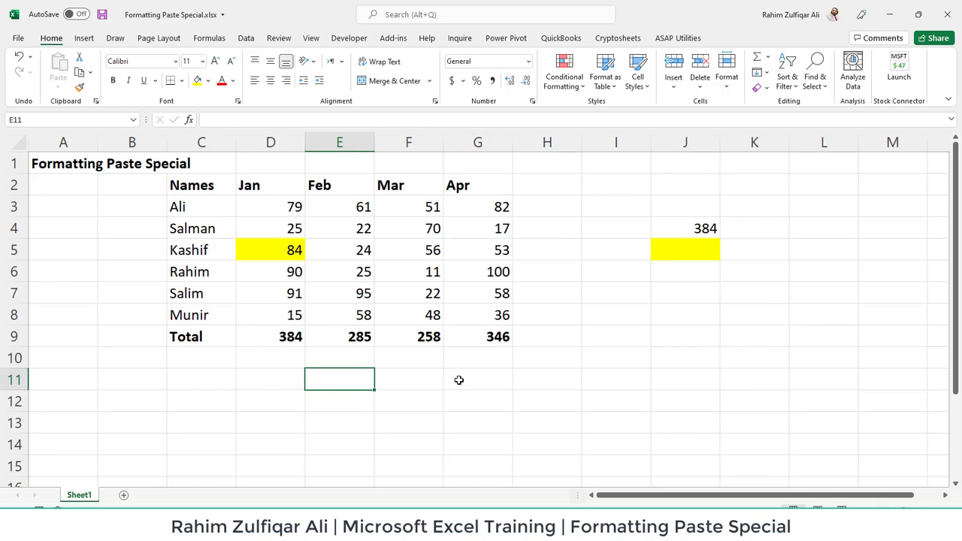
{"action": "scroll", "coordinate": [458, 380], "scroll_direction": "down", "scroll_amount": 1, "text": "ctrl"}
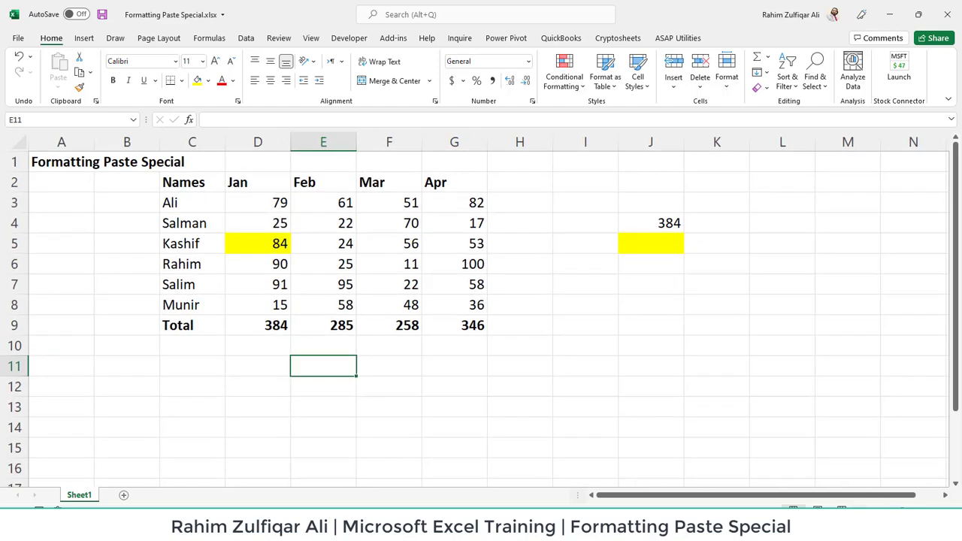
{"action": "scroll", "coordinate": [268, 217], "scroll_direction": "down", "scroll_amount": 1, "text": "ctrl"}
{"action": "left_click_drag", "start_coordinate": [160, 176], "coordinate": [402, 302]}
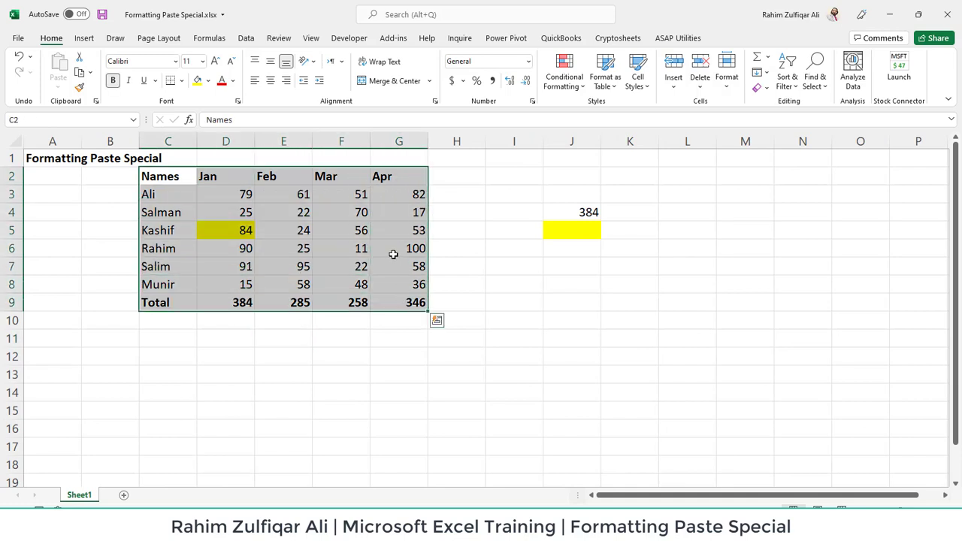
{"action": "key", "text": "ctrl+c"}
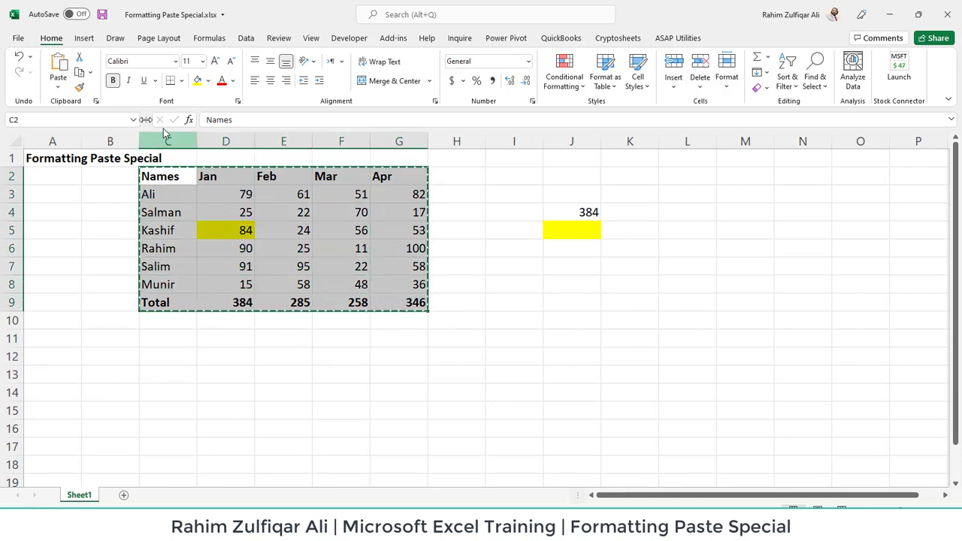
{"action": "left_click", "coordinate": [164, 356]}
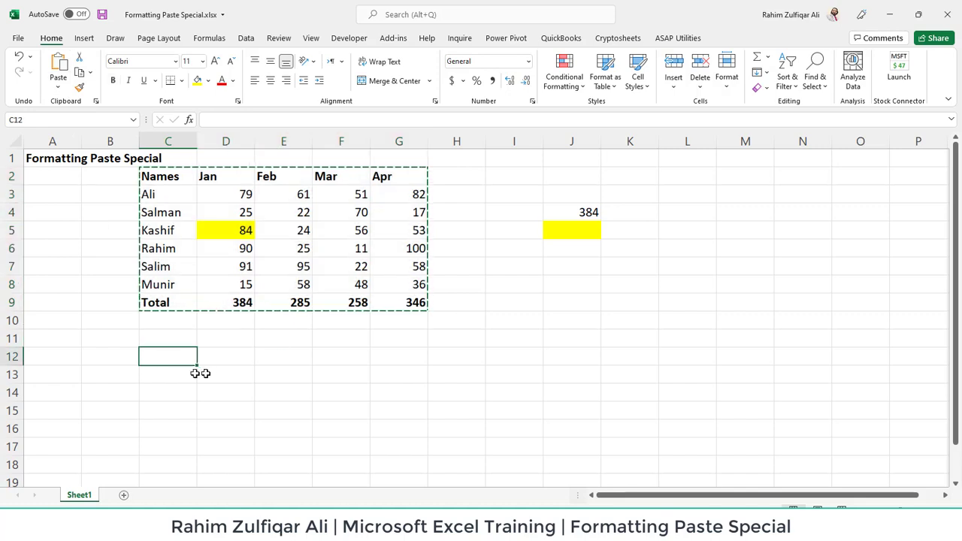
{"action": "left_click", "coordinate": [59, 88]}
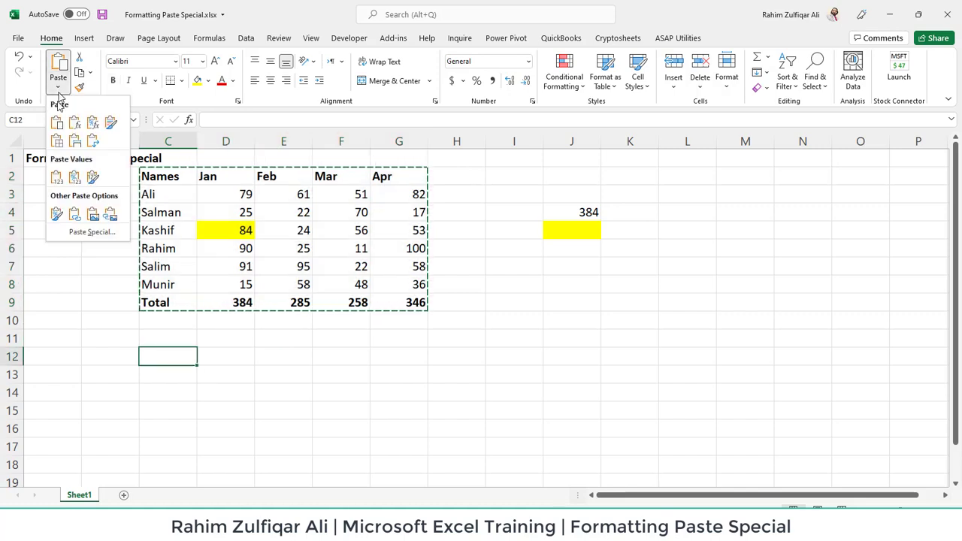
{"action": "left_click", "coordinate": [89, 235]}
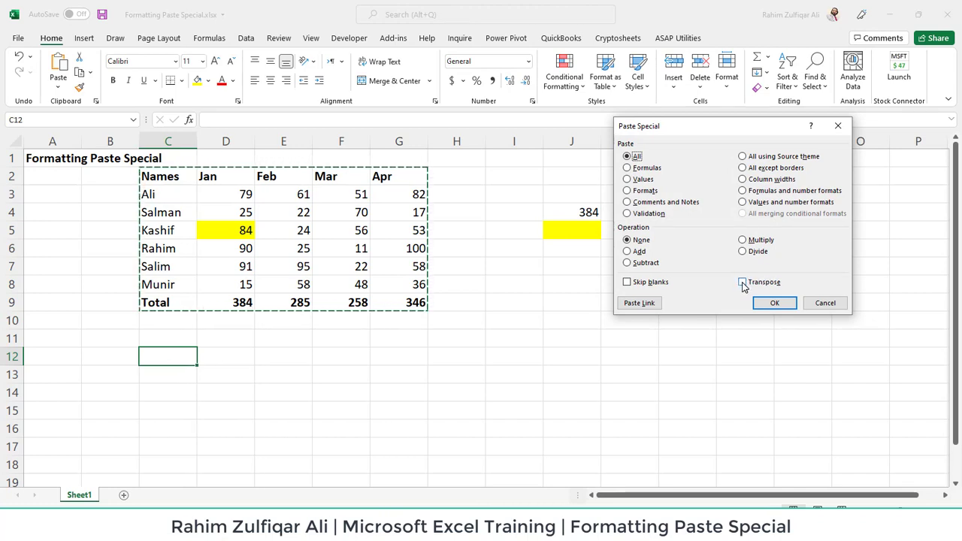
{"action": "left_click", "coordinate": [742, 283]}
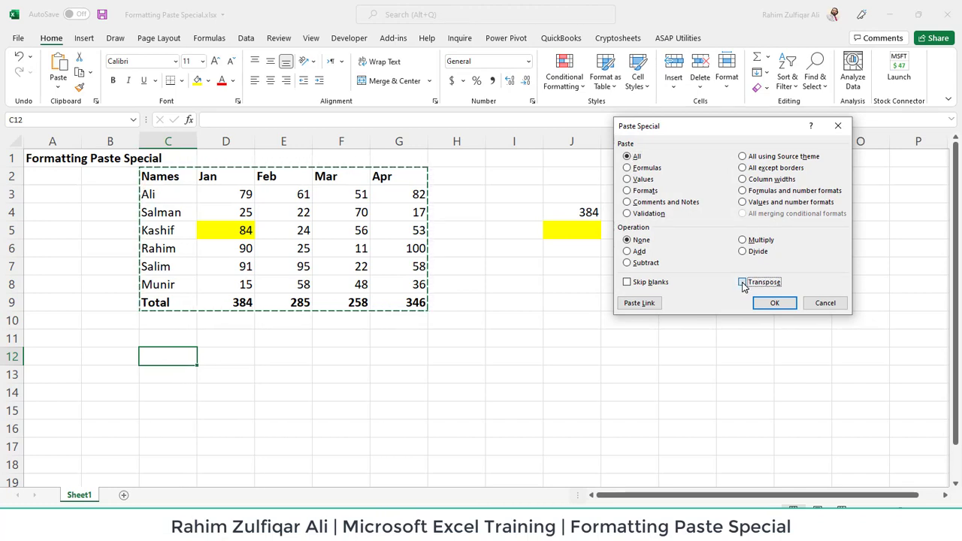
{"action": "left_click", "coordinate": [638, 179]}
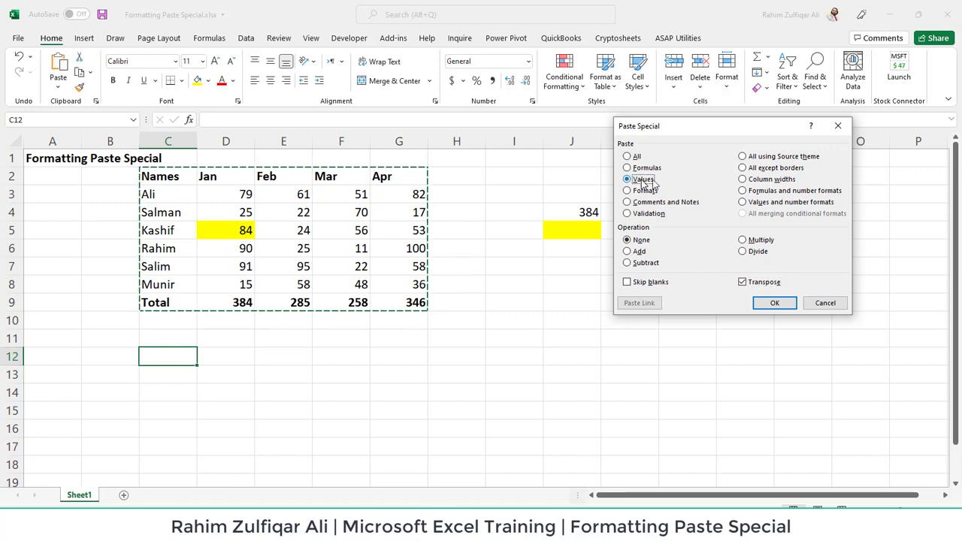
{"action": "left_click", "coordinate": [774, 304]}
{"action": "left_click", "coordinate": [413, 390]}
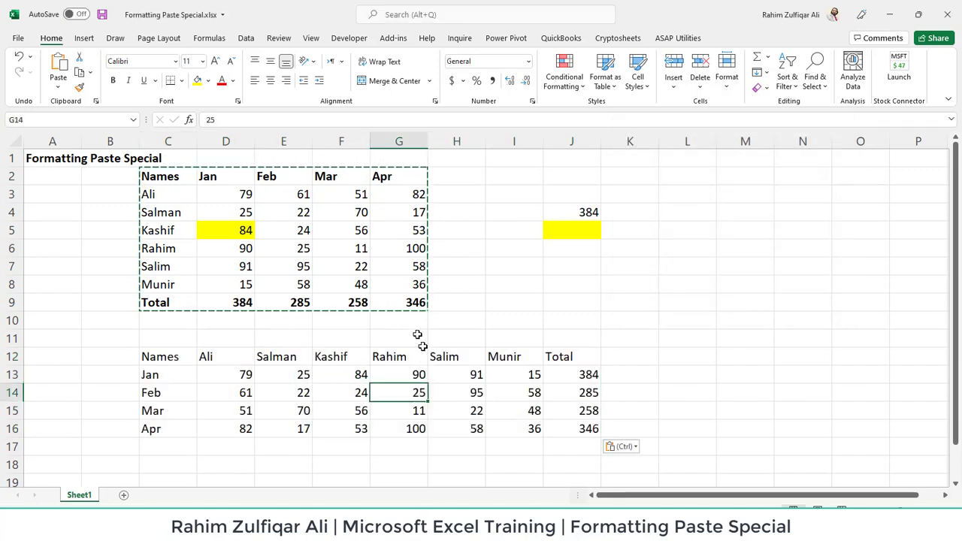
{"action": "left_click", "coordinate": [178, 176]}
{"action": "left_click_drag", "start_coordinate": [215, 179], "coordinate": [225, 285]}
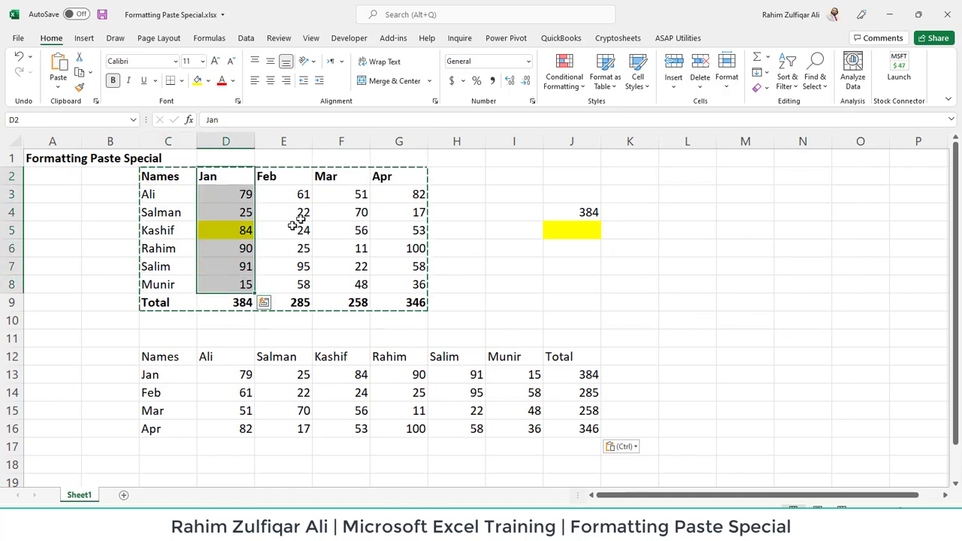
{"action": "left_click_drag", "start_coordinate": [309, 174], "coordinate": [300, 268]}
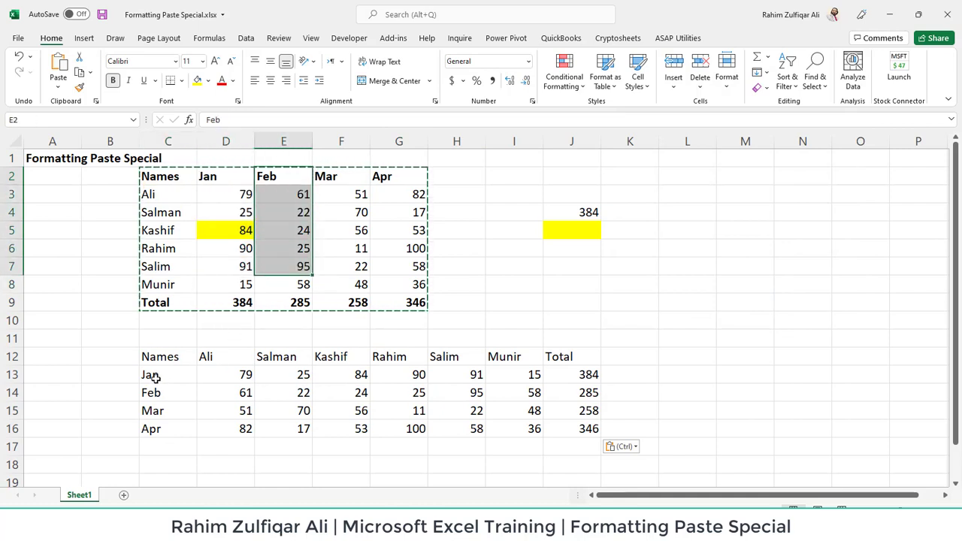
{"action": "left_click_drag", "start_coordinate": [154, 378], "coordinate": [563, 374]}
{"action": "left_click_drag", "start_coordinate": [173, 195], "coordinate": [365, 194]}
{"action": "left_click_drag", "start_coordinate": [176, 218], "coordinate": [304, 215]}
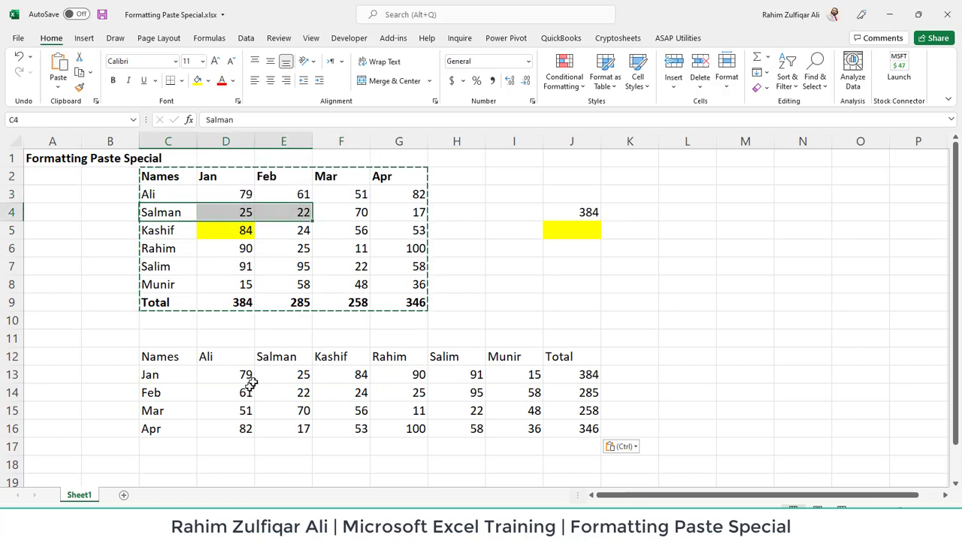
{"action": "left_click_drag", "start_coordinate": [283, 356], "coordinate": [297, 428]}
{"action": "left_click_drag", "start_coordinate": [350, 356], "coordinate": [349, 405]}
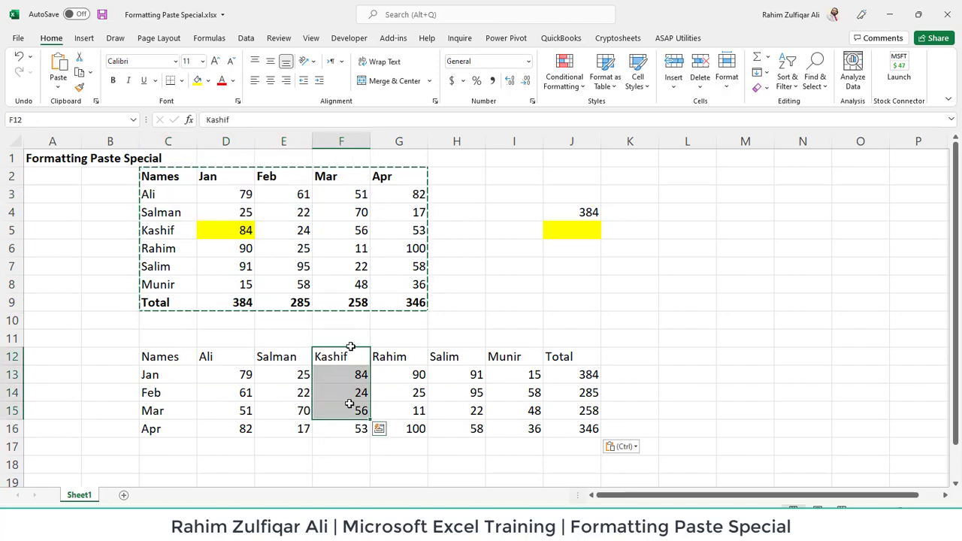
{"action": "left_click", "coordinate": [353, 286]}
{"action": "key", "text": "Escape"}
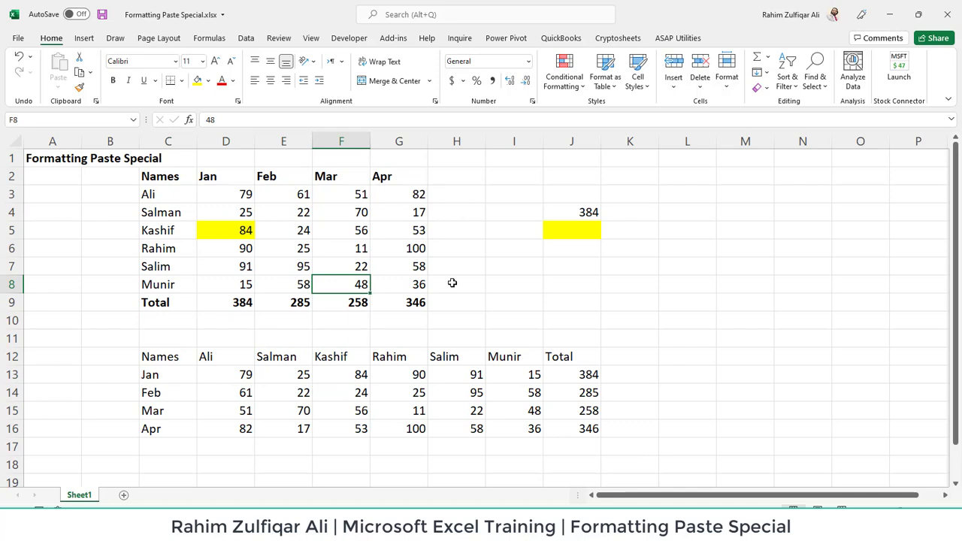
{"action": "left_click", "coordinate": [417, 377]}
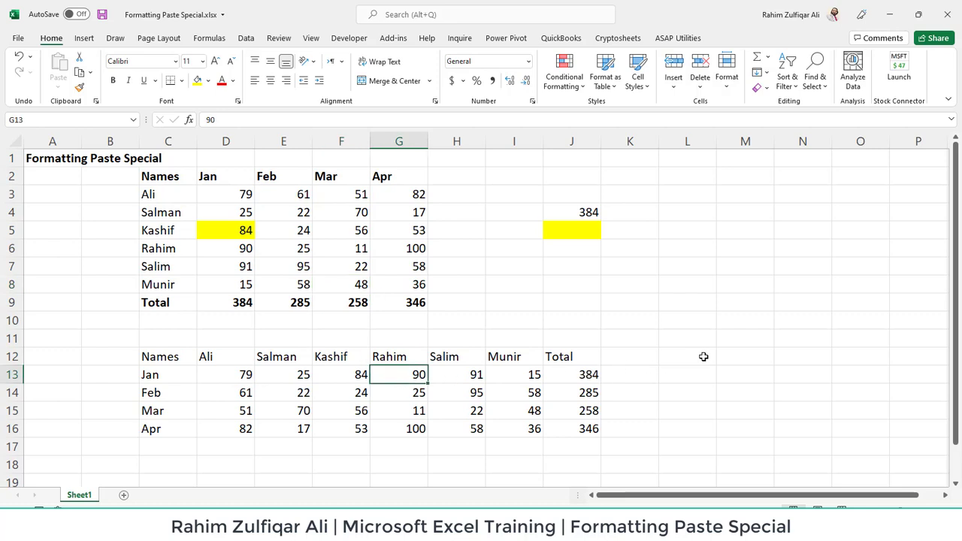
{"action": "left_click", "coordinate": [703, 326]}
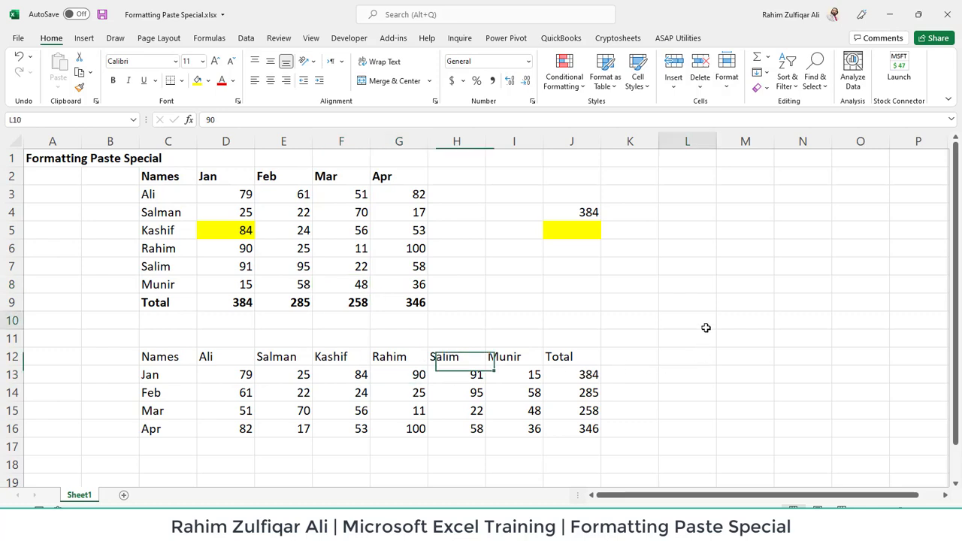
{"action": "left_click", "coordinate": [288, 295]}
Copy the Feb header in E2 and bring up Paste Special, moving the dialog slightly down.
{"action": "key", "text": "ctrl+Up"}
{"action": "key", "text": "ctrl+c"}
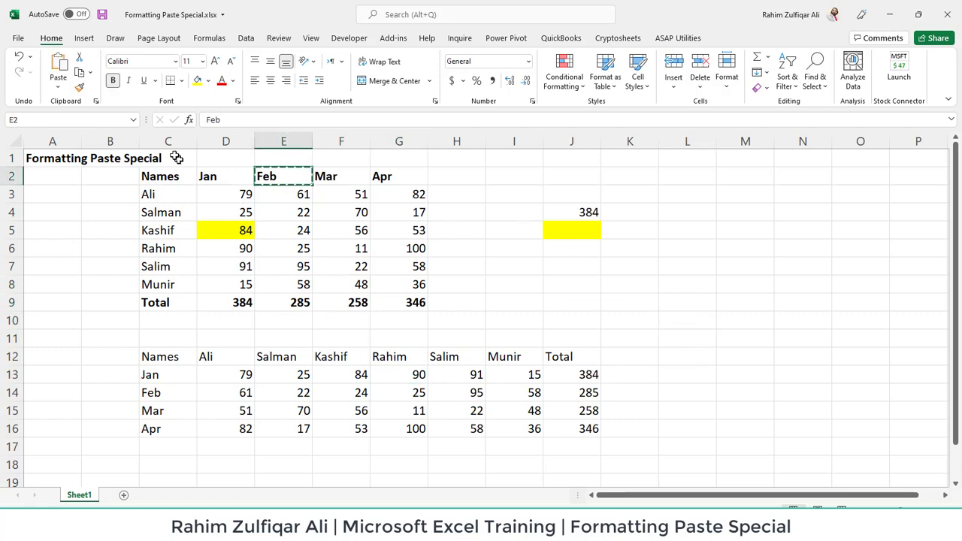
{"action": "left_click", "coordinate": [56, 89]}
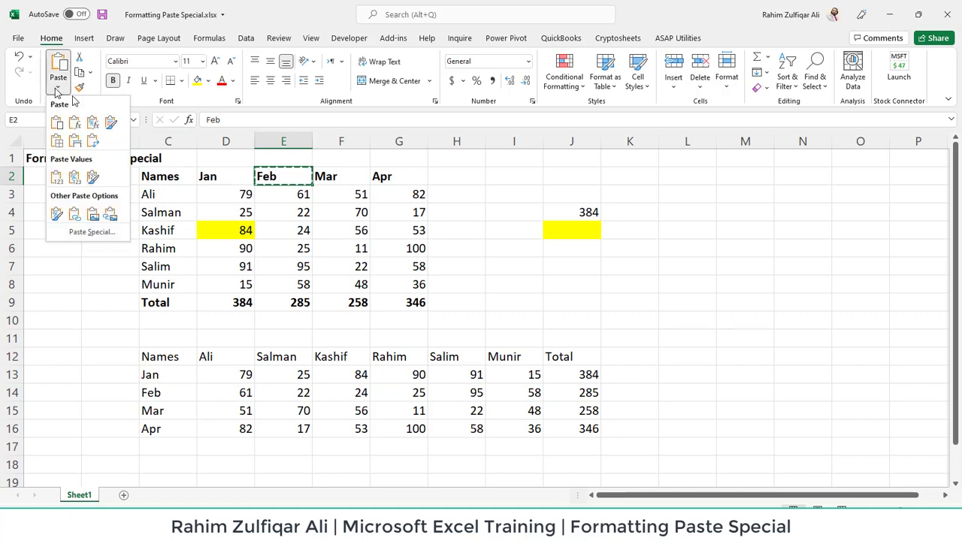
{"action": "left_click", "coordinate": [91, 232]}
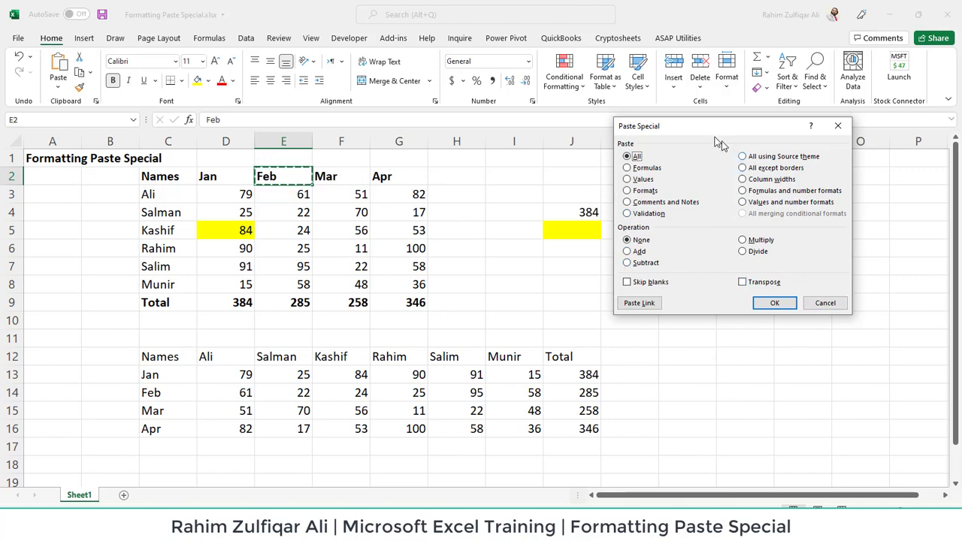
{"action": "left_click_drag", "start_coordinate": [697, 127], "coordinate": [715, 191]}
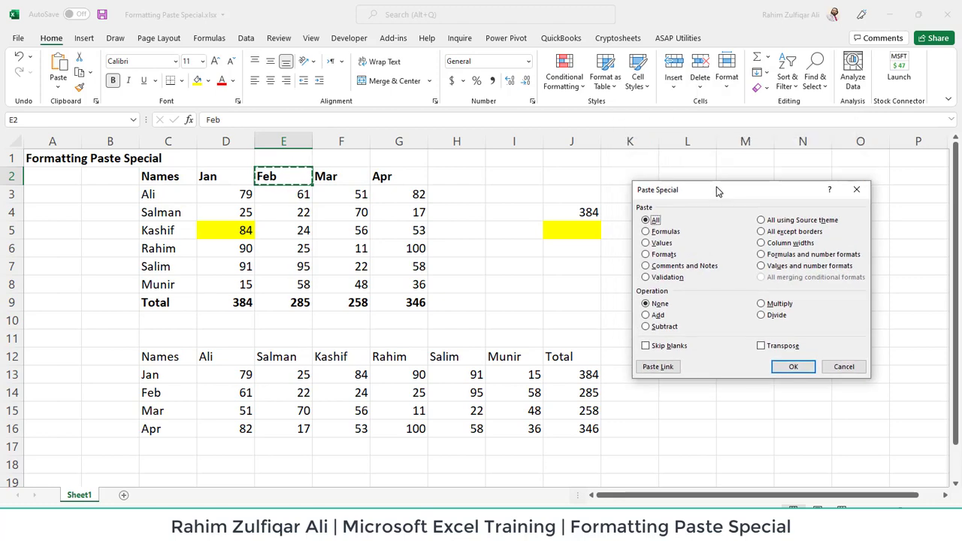